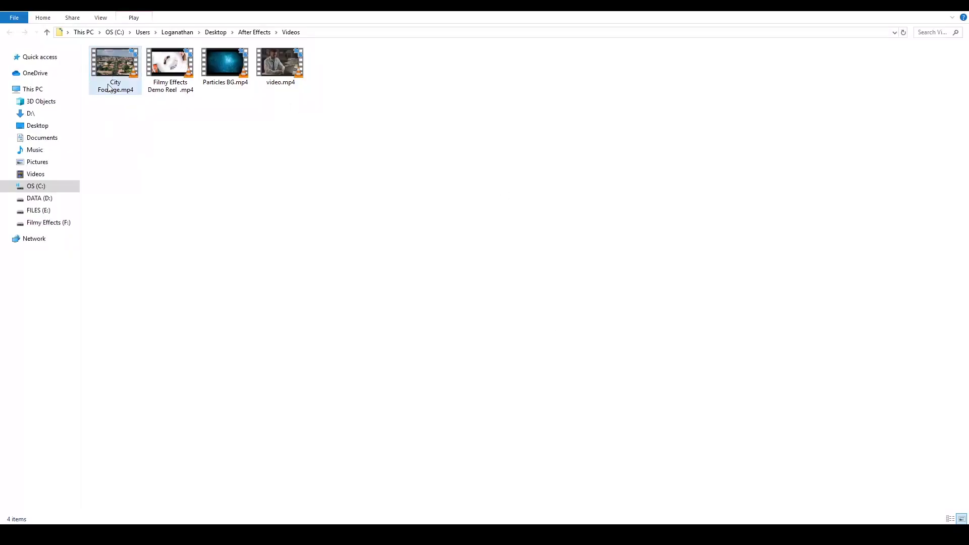
# Step: Import City Footage.mp4, build a City Footage composition from it, and trim it to six seconds
pyautogui.moveTo(110, 89)
pyautogui.mouseDown()
pyautogui.moveTo(300, 514)
pyautogui.moveTo(86, 192)
pyautogui.mouseUp()
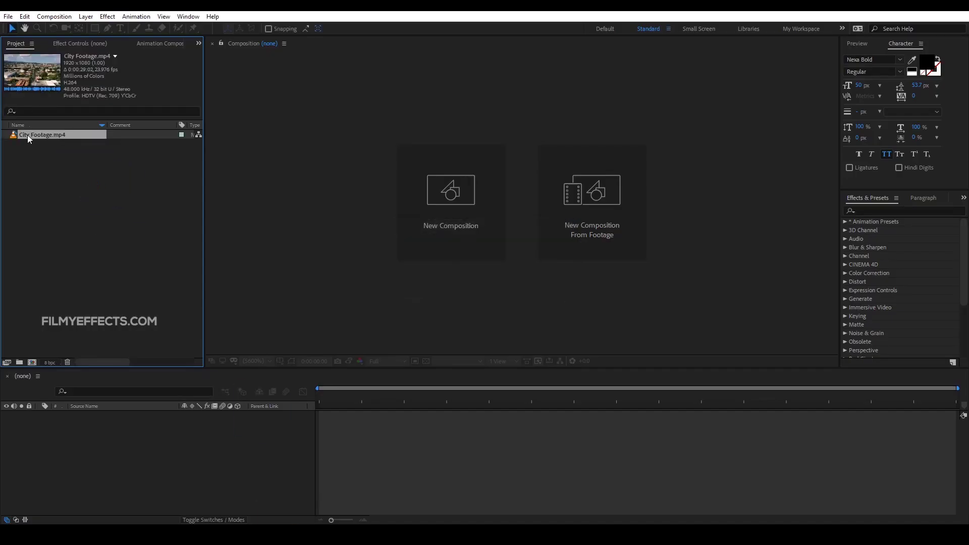
pyautogui.moveTo(27, 134); pyautogui.dragTo(100, 446)
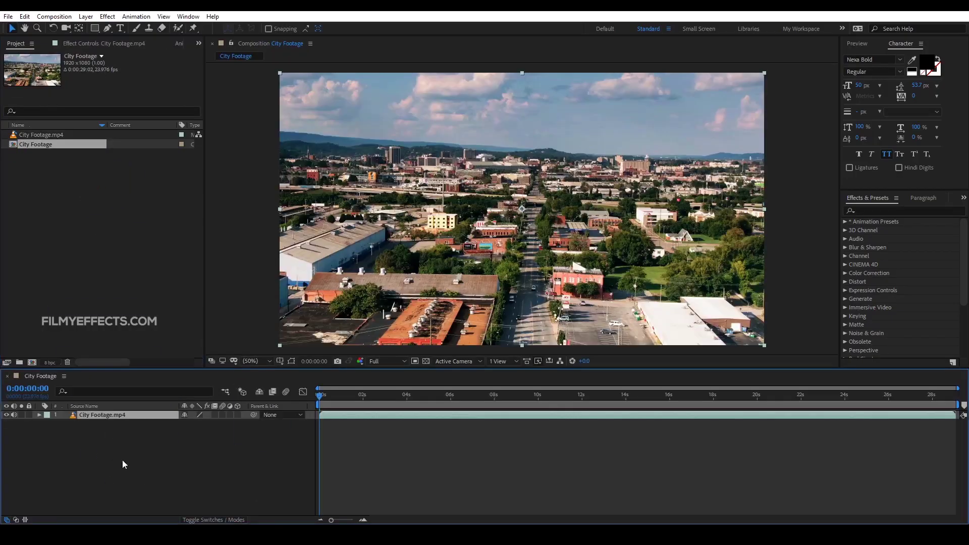
pyautogui.moveTo(634, 399); pyautogui.dragTo(623, 415)
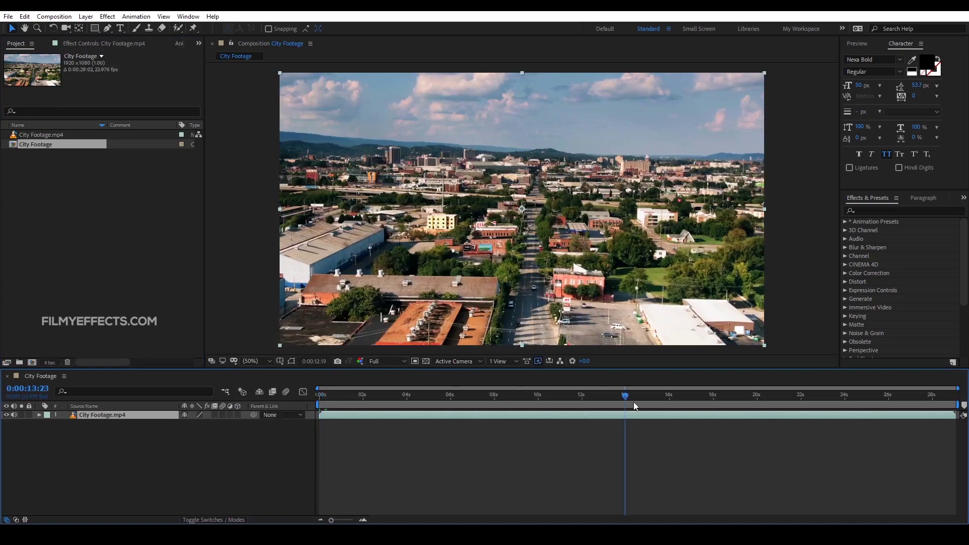
pyautogui.moveTo(418, 404); pyautogui.dragTo(451, 408)
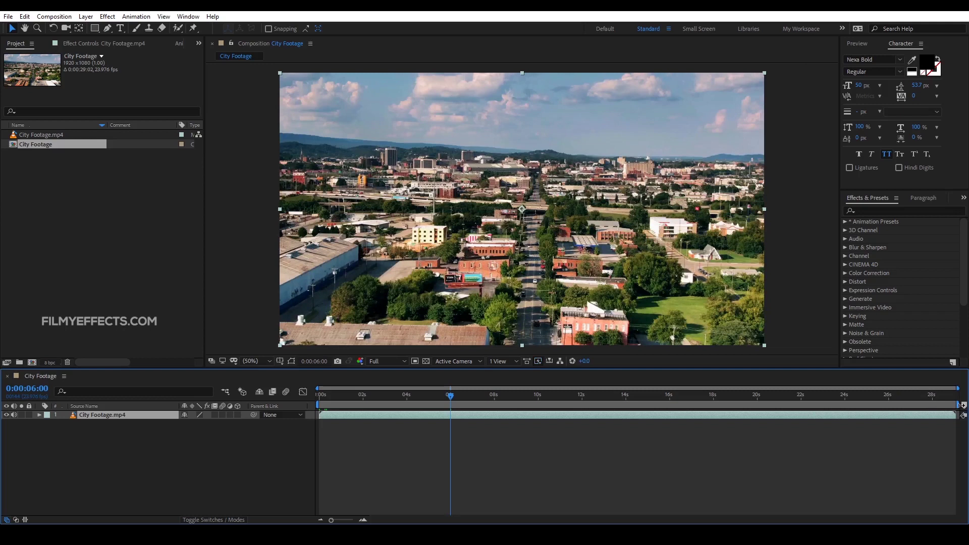
pyautogui.moveTo(957, 405); pyautogui.dragTo(451, 404)
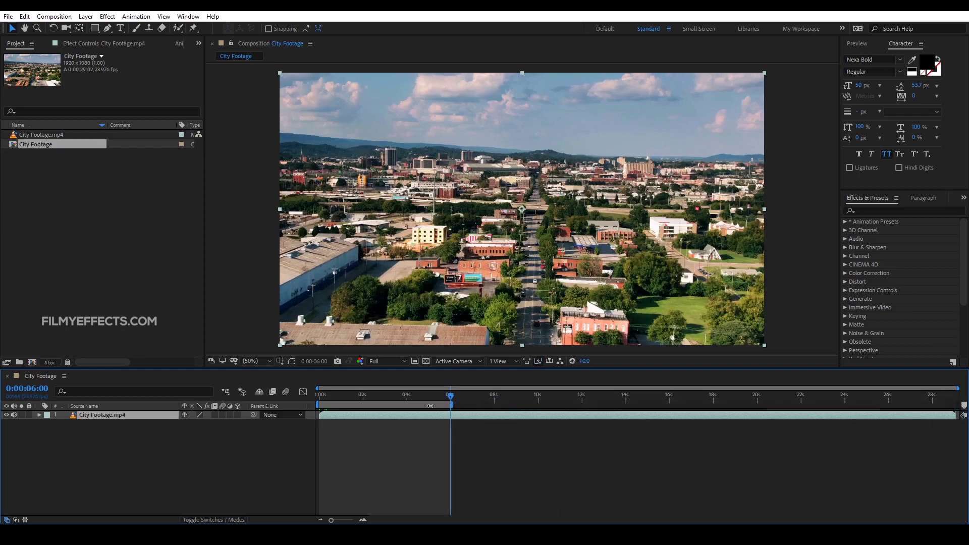
pyautogui.rightClick(429, 405)
pyautogui.click(435, 435)
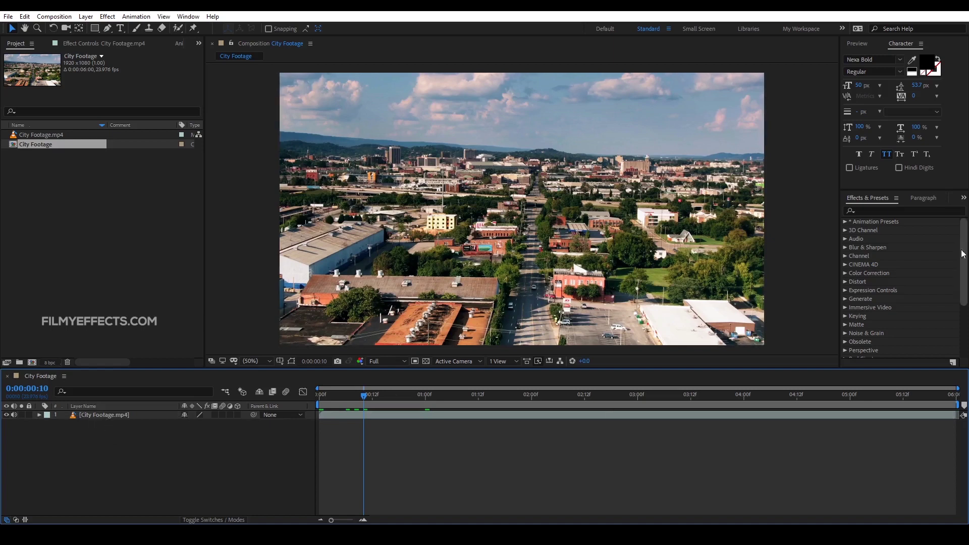
# Step: Find Lumetri Color via 'lumetr', apply it to the City Footage.mp4 layer, and select that layer
pyautogui.click(899, 210)
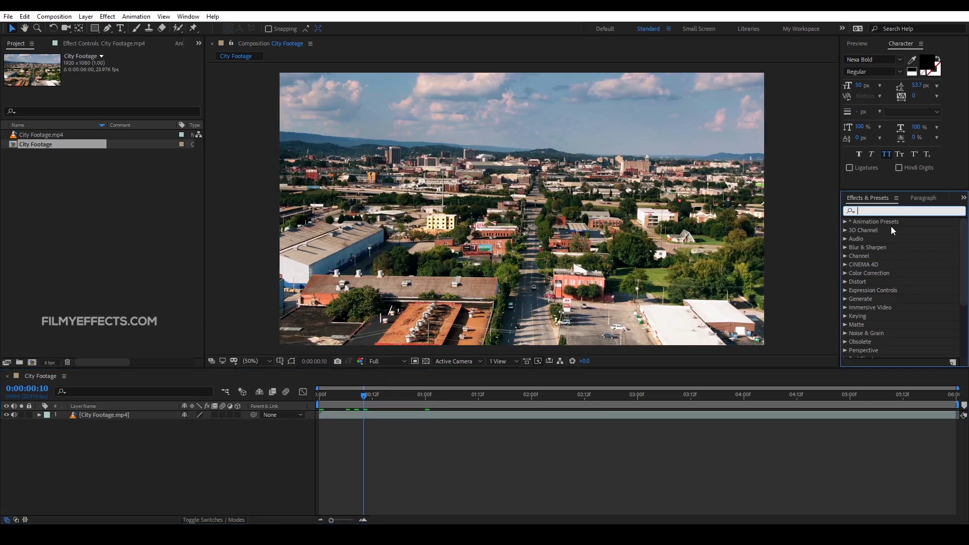
pyautogui.write('lumetr')
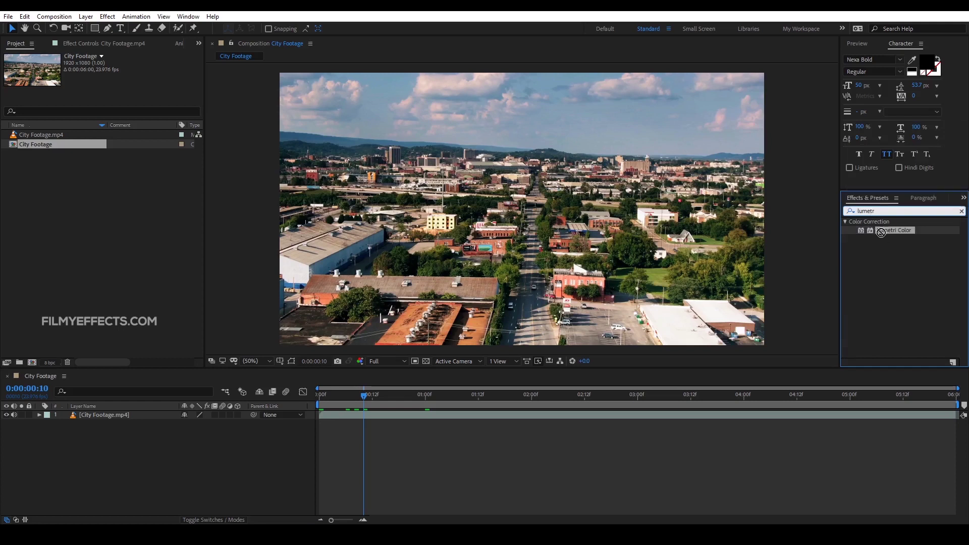
pyautogui.moveTo(886, 232); pyautogui.dragTo(129, 415)
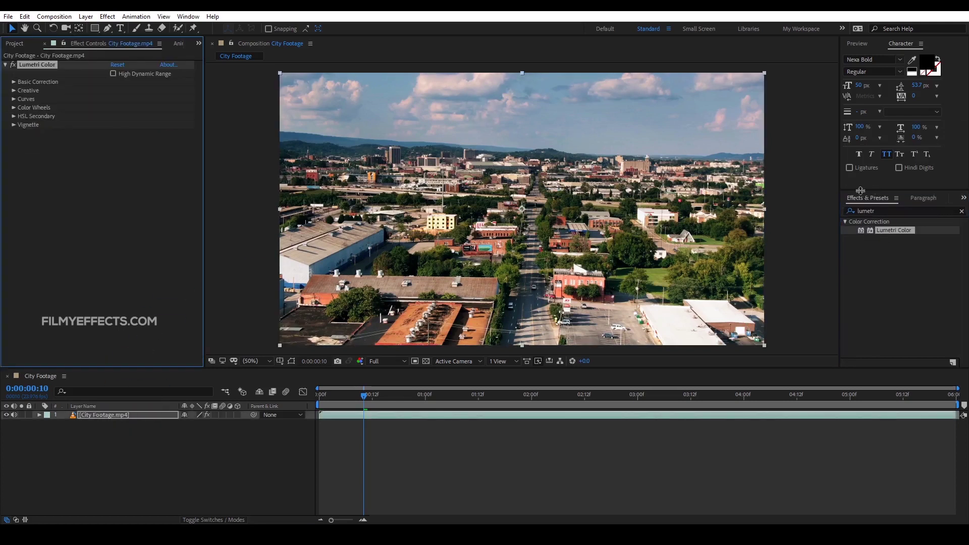
pyautogui.click(180, 20)
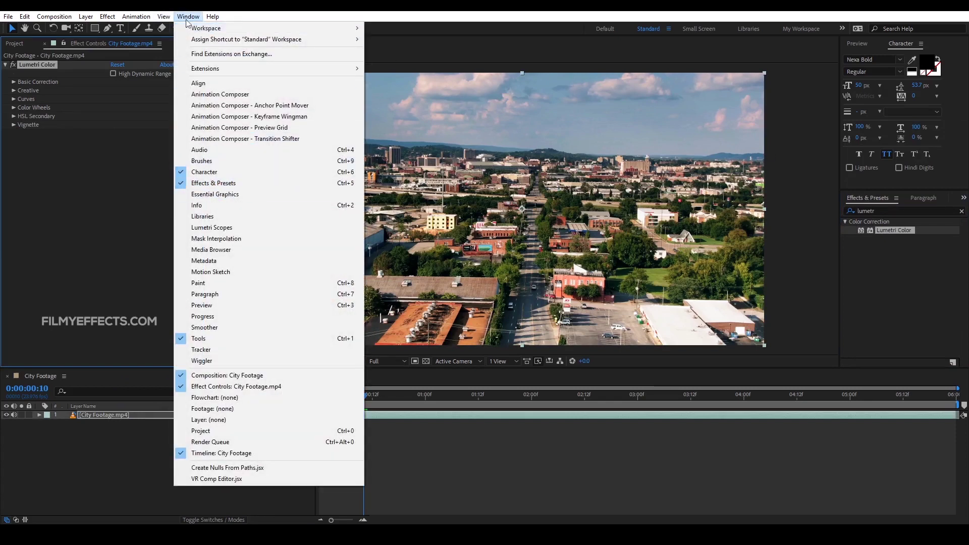
pyautogui.click(913, 232)
pyautogui.moveTo(894, 234); pyautogui.dragTo(169, 427)
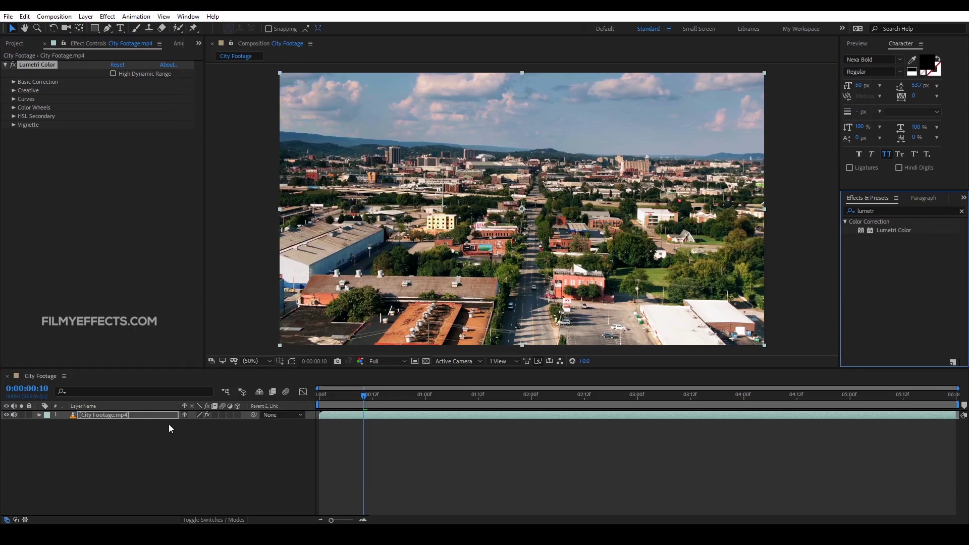
pyautogui.click(122, 415)
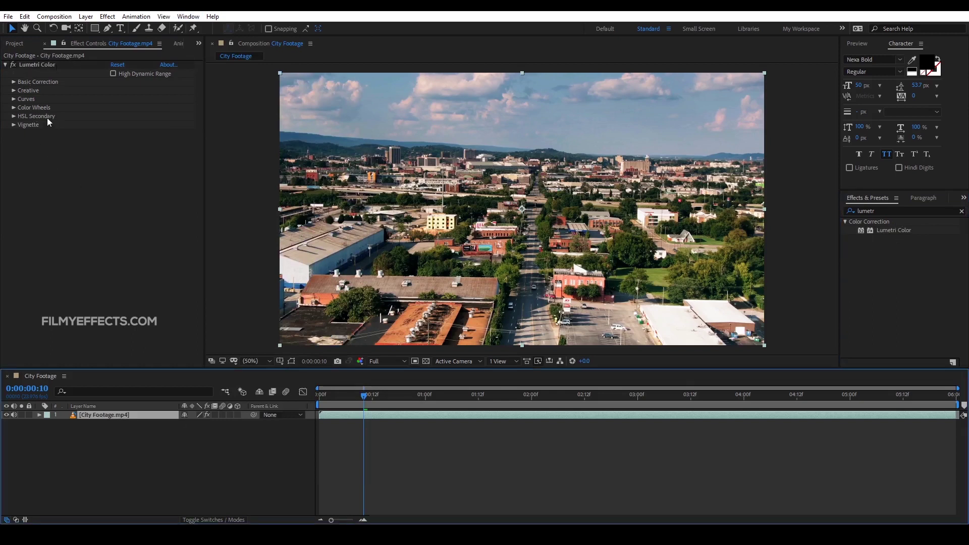
# Step: Expand Lumetri Color's Vignette section for the City Footage layer, showing Amount 0, Midpoint 50, Feather 50
pyautogui.click(14, 125)
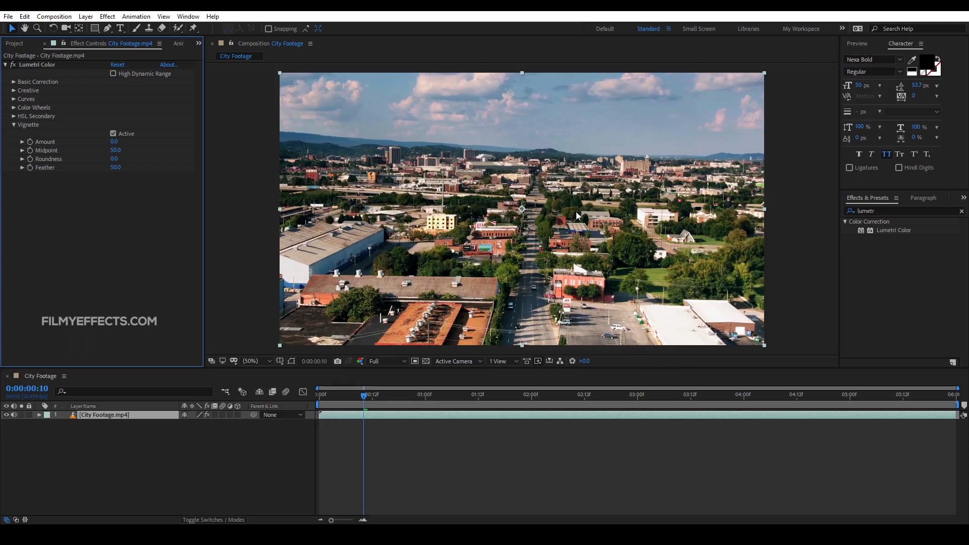
pyautogui.click(338, 463)
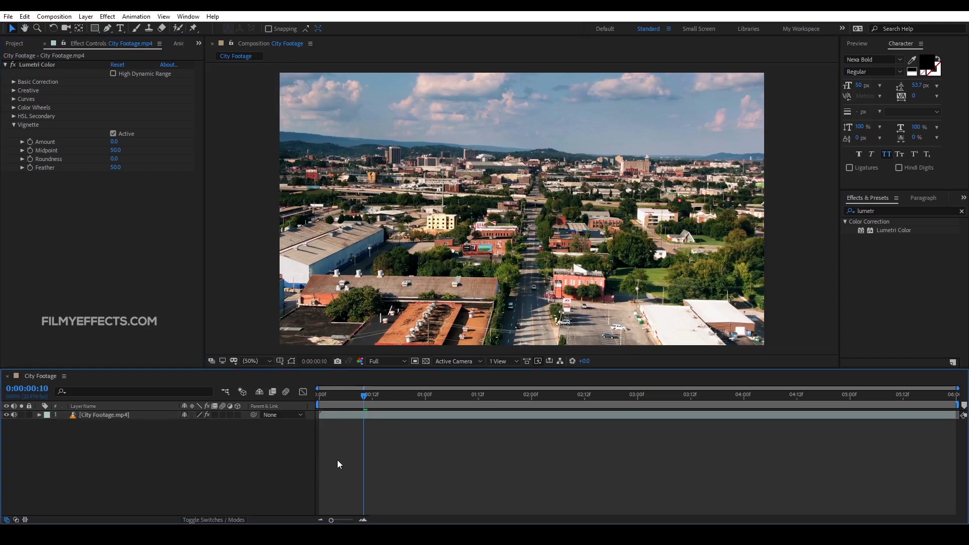
pyautogui.click(367, 416)
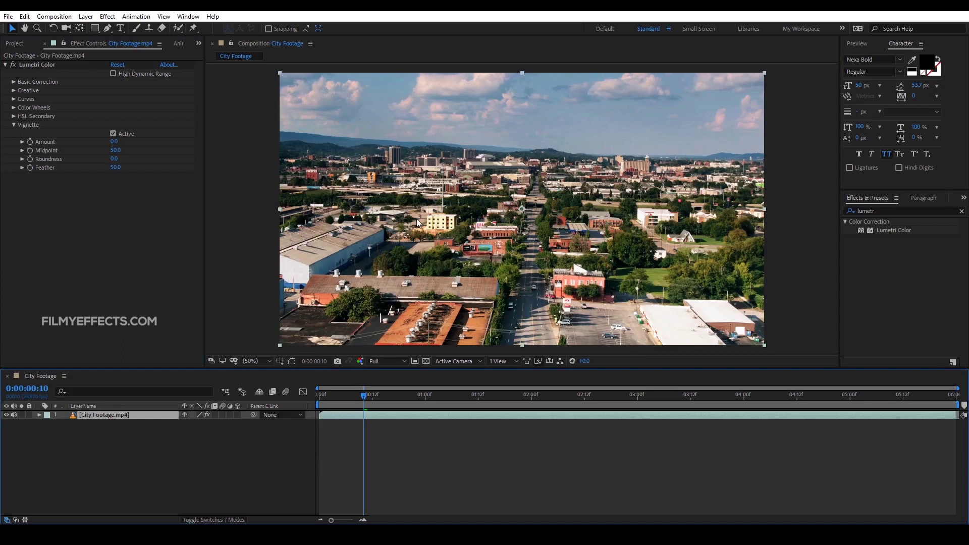
# Step: Scrub the vignette Amount to 1.1 and the Midpoint to about 38
pyautogui.click(45, 144)
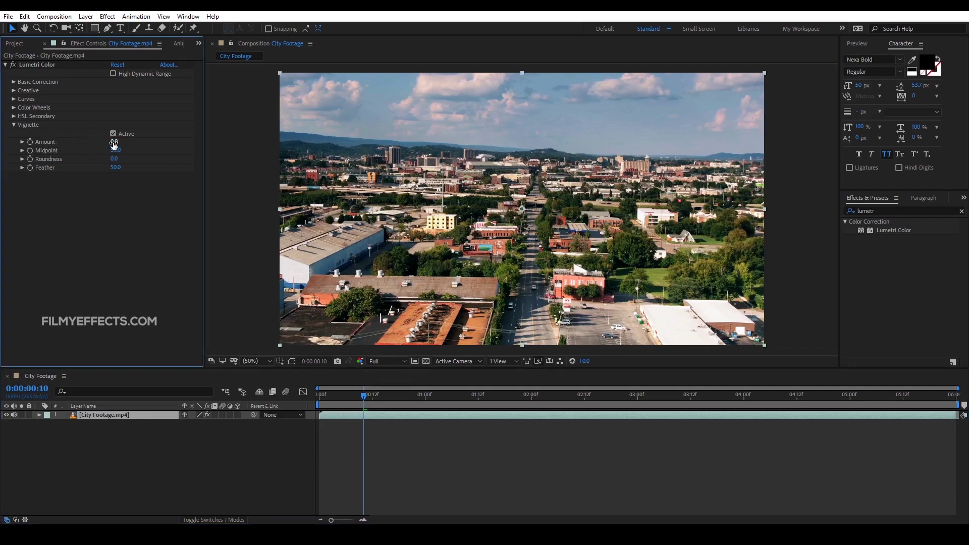
pyautogui.moveTo(114, 145)
pyautogui.mouseDown()
pyautogui.moveTo(30, 148)
pyautogui.moveTo(254, 143)
pyautogui.moveTo(684, 301)
pyautogui.mouseUp()
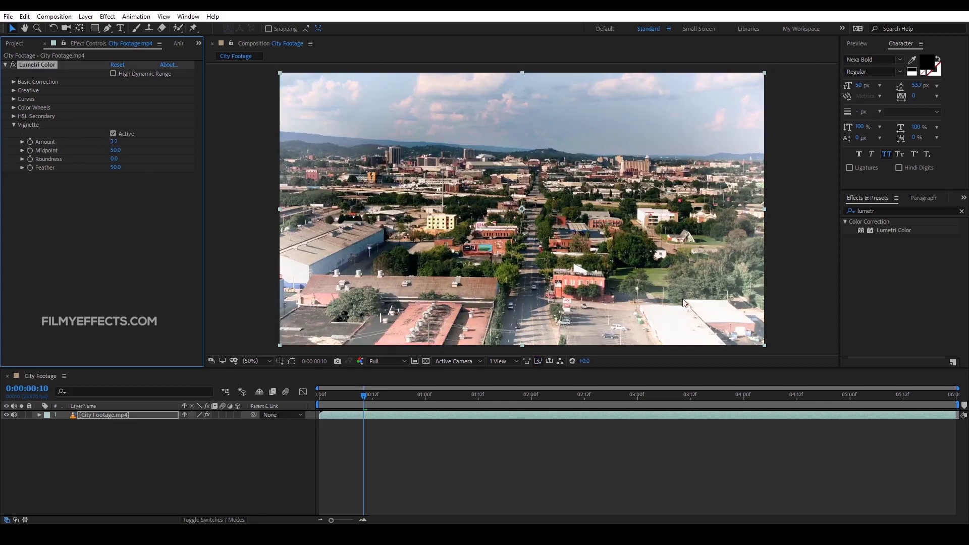
pyautogui.moveTo(114, 142); pyautogui.dragTo(45, 144)
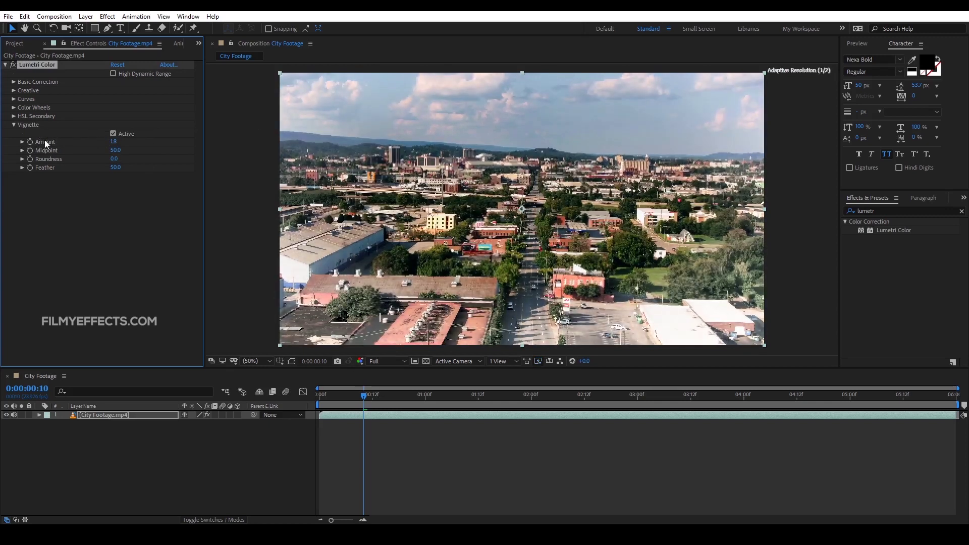
pyautogui.moveTo(114, 142); pyautogui.dragTo(75, 144)
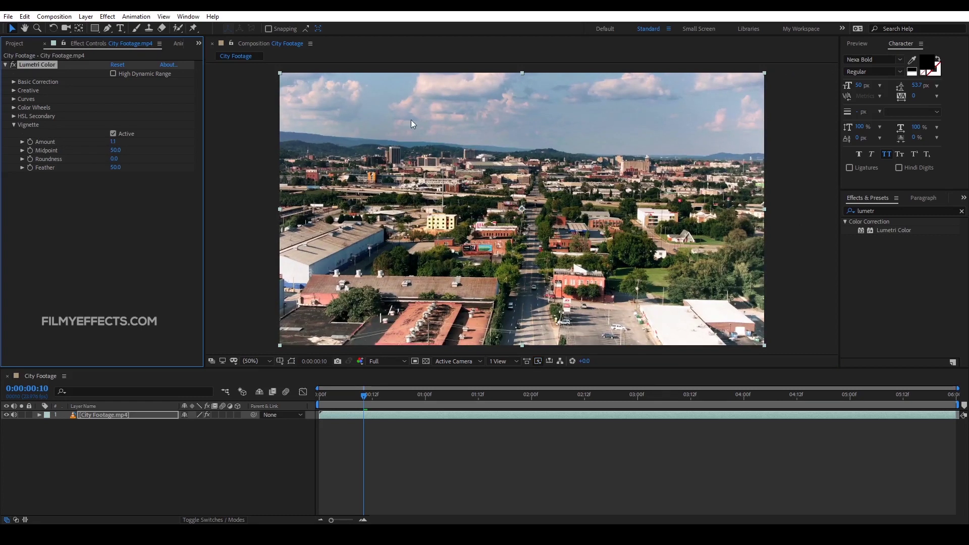
pyautogui.moveTo(115, 150)
pyautogui.mouseDown()
pyautogui.moveTo(100, 151)
pyautogui.moveTo(149, 156)
pyautogui.moveTo(120, 163)
pyautogui.moveTo(113, 161)
pyautogui.moveTo(226, 157)
pyautogui.mouseUp()
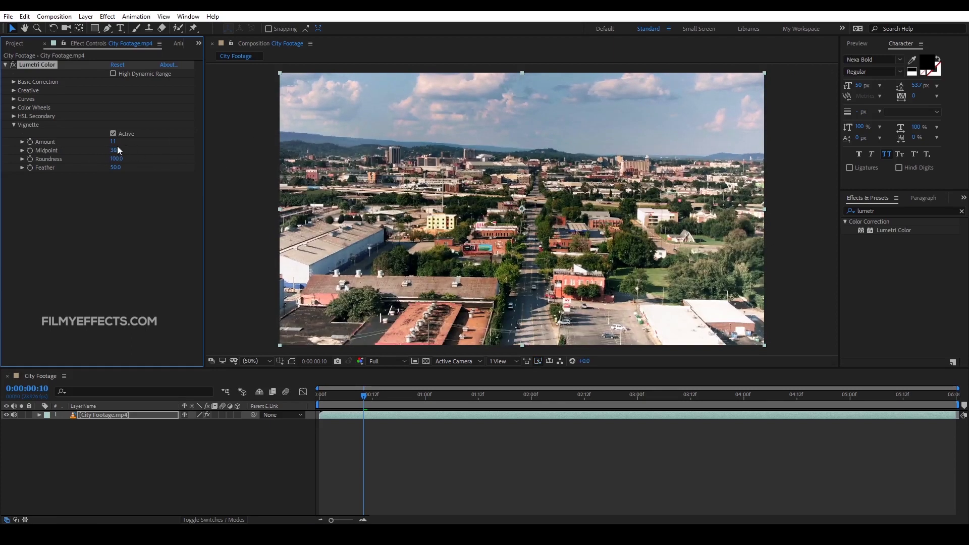
# Step: Set the vignette Midpoint to 32 and try out different Roundness values
pyautogui.moveTo(115, 150); pyautogui.dragTo(316, 200)
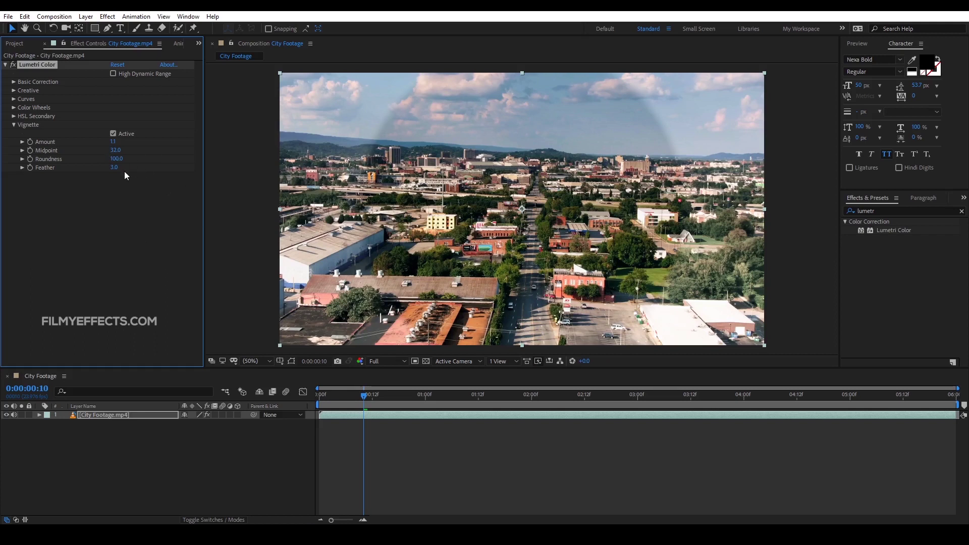
pyautogui.moveTo(117, 159)
pyautogui.mouseDown()
pyautogui.moveTo(45, 170)
pyautogui.moveTo(167, 165)
pyautogui.mouseUp()
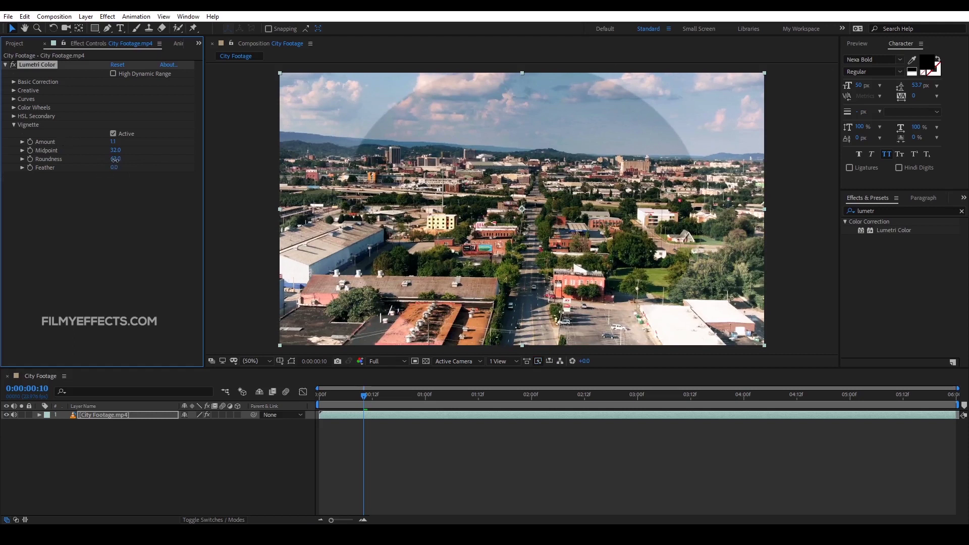
pyautogui.moveTo(115, 159); pyautogui.dragTo(149, 167)
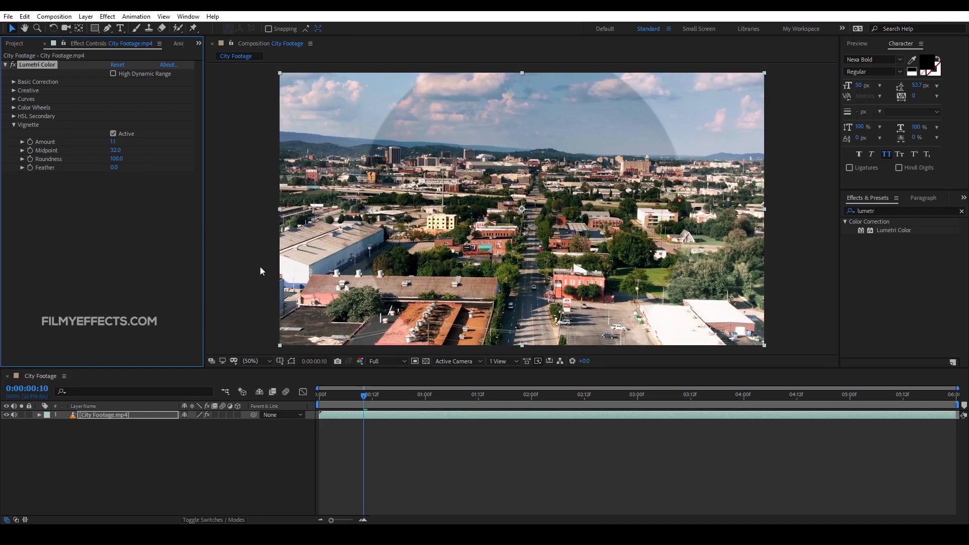
pyautogui.moveTo(117, 159)
pyautogui.mouseDown()
pyautogui.moveTo(74, 159)
pyautogui.moveTo(126, 160)
pyautogui.mouseUp()
# Step: Enter exact vignette values: Roundness 50 and Feather 50
pyautogui.click(116, 159)
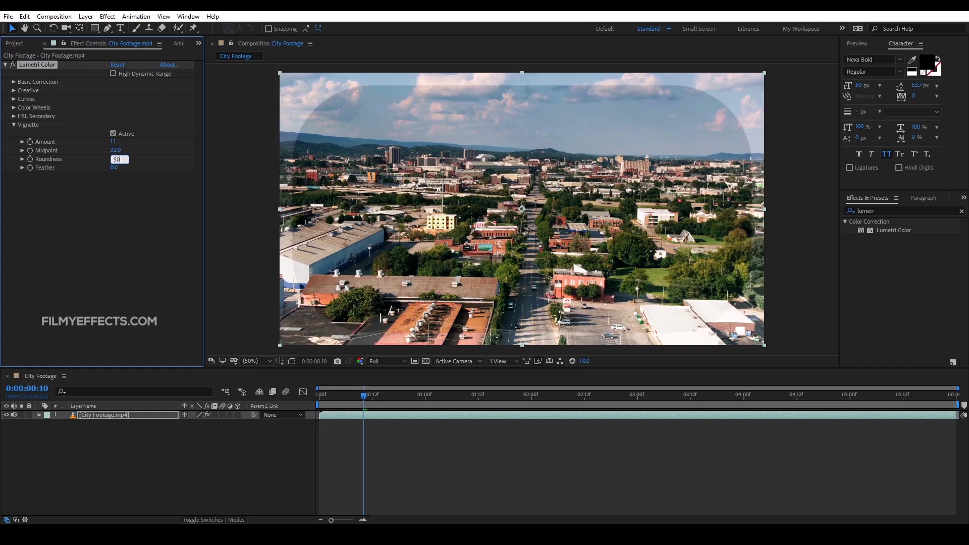
pyautogui.press('Return')
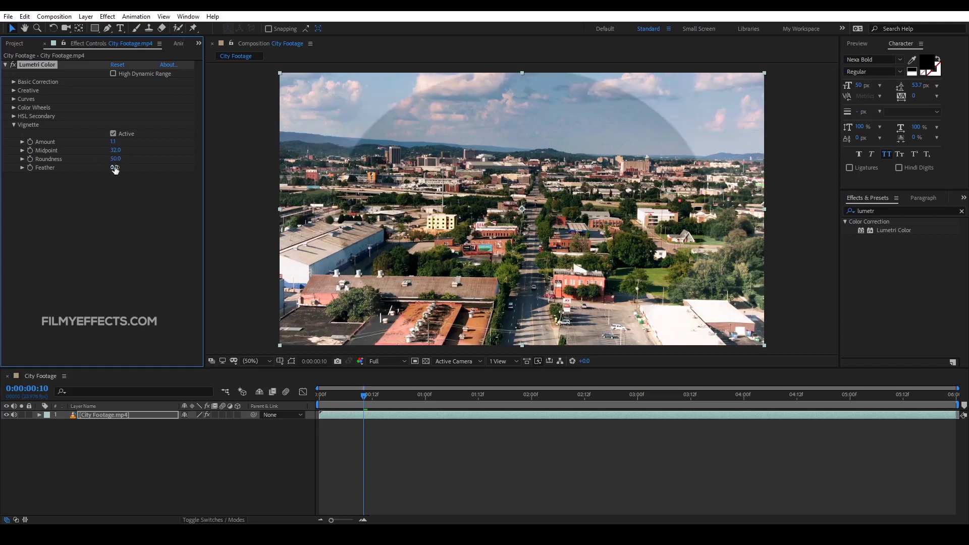
pyautogui.click(115, 168)
pyautogui.write('50')
pyautogui.press('Return')
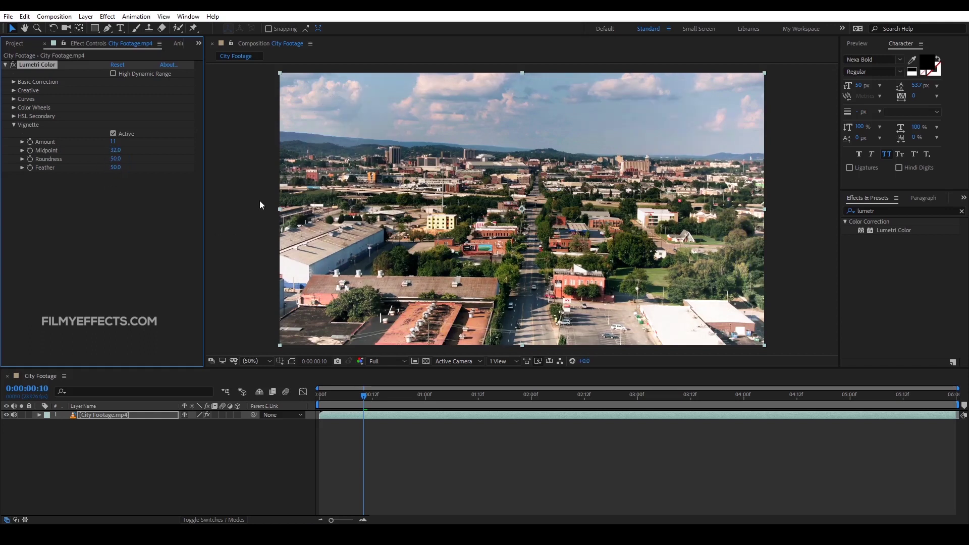
# Step: Set vignette Midpoint 86 and Amount -5, toggling Lumetri Color on and off to compare
pyautogui.moveTo(115, 151); pyautogui.dragTo(121, 151)
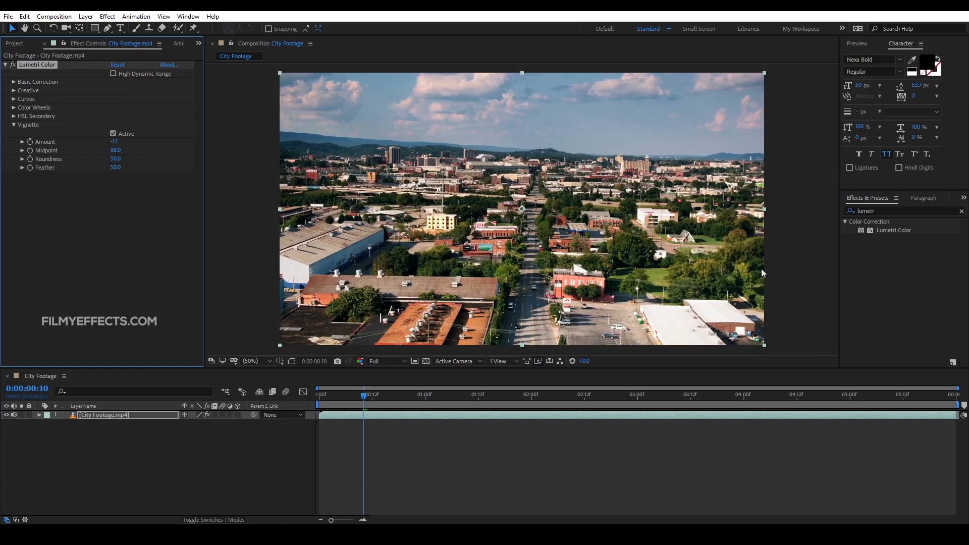
pyautogui.click(13, 65)
pyautogui.click(13, 65)
pyautogui.click(13, 65)
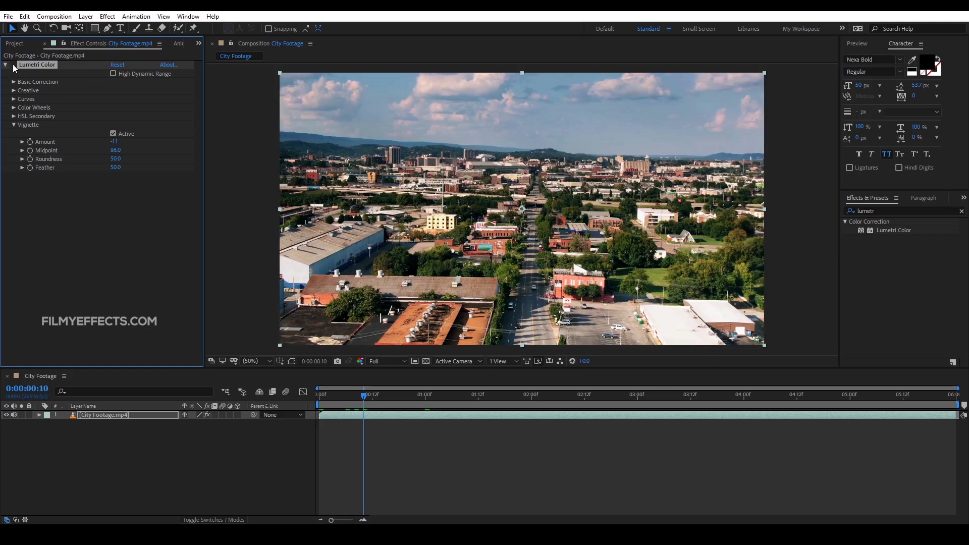
pyautogui.click(13, 65)
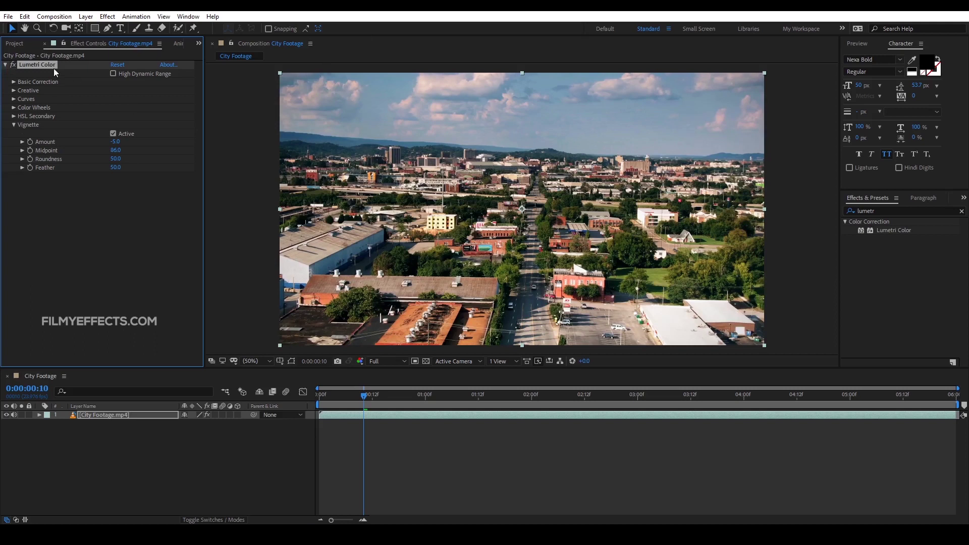
pyautogui.click(13, 65)
pyautogui.click(13, 65)
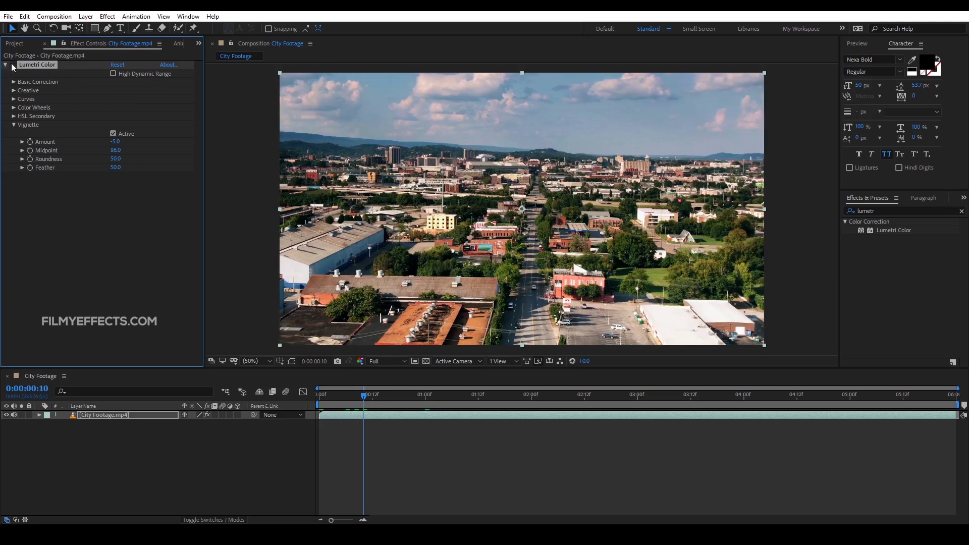
# Step: Deselect the City Footage layer to view the clean vignetted frame, effect still enabled
pyautogui.click(306, 284)
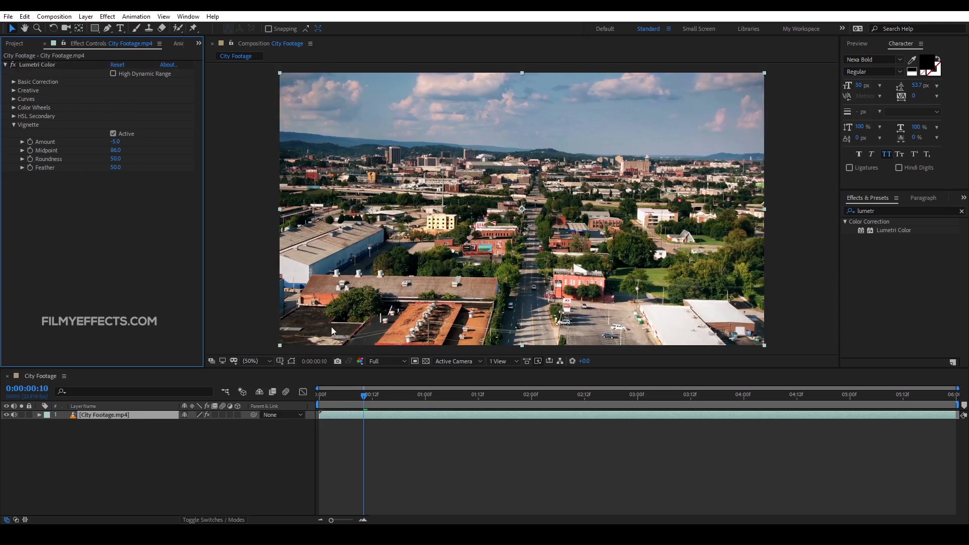
pyautogui.click(113, 446)
pyautogui.click(121, 413)
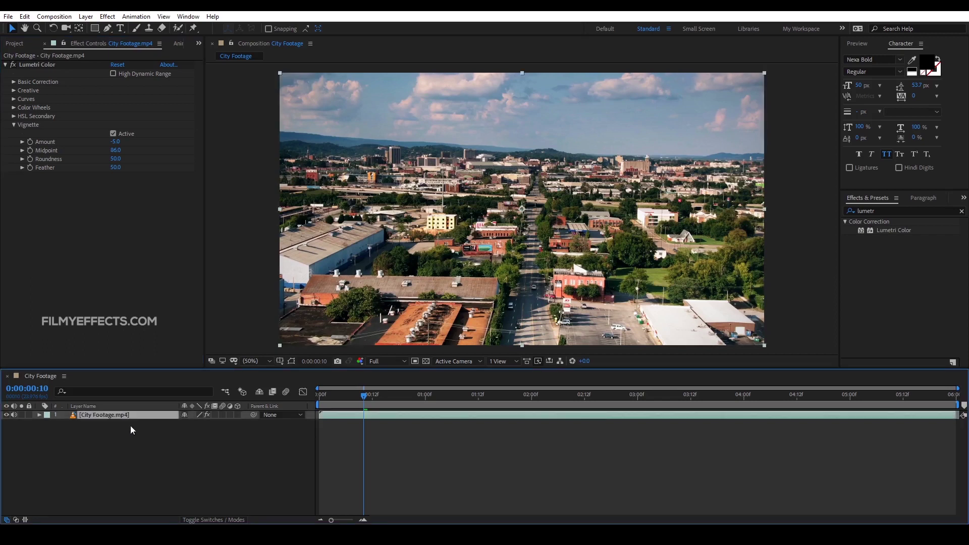
pyautogui.click(117, 455)
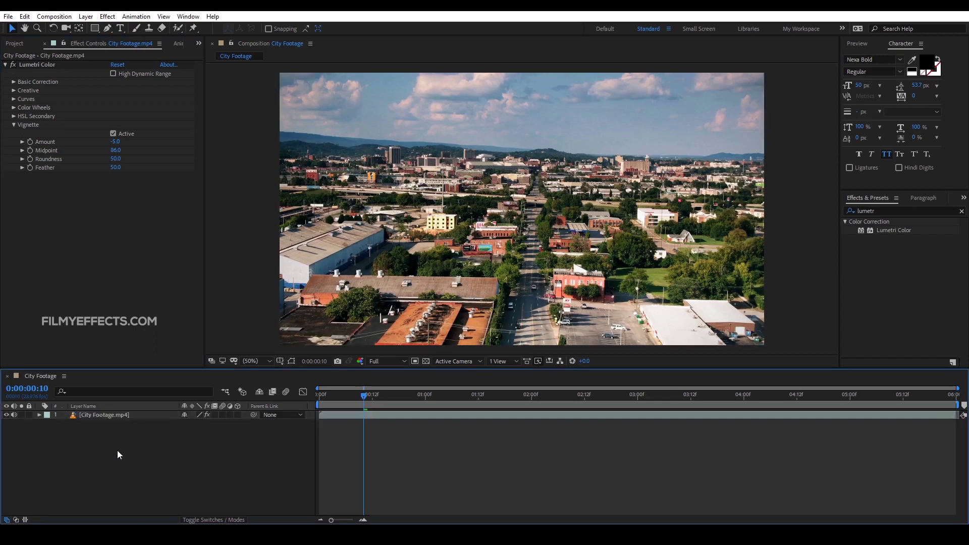